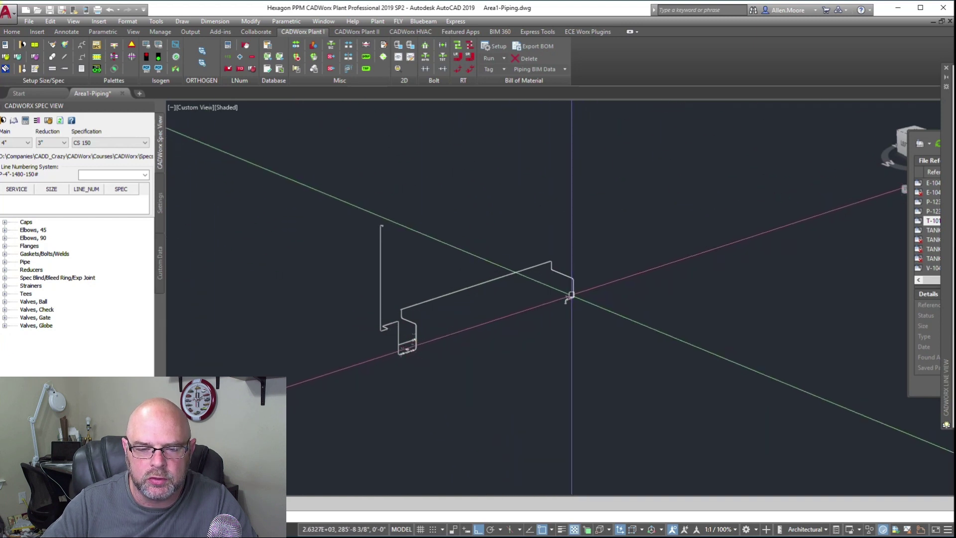
- Change the viewport's visual style from Shaded to 2D Wireframe
scroll(566, 305, "up", 3)
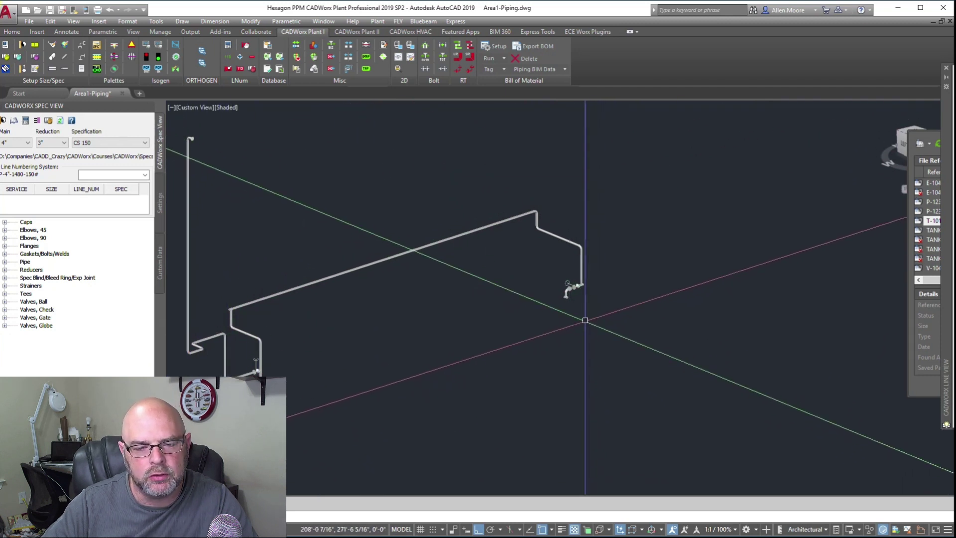
mouse_move(569, 300)
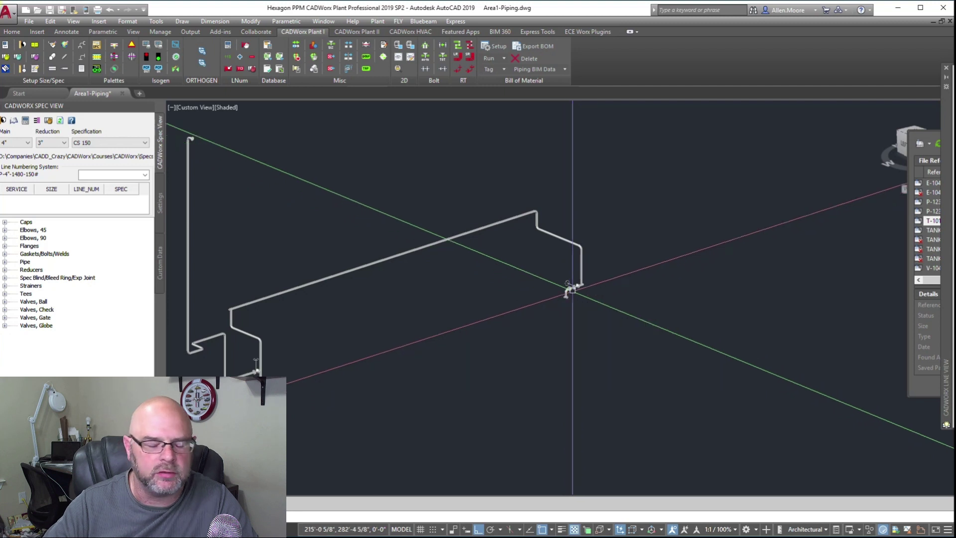
scroll(572, 289, "up", 5)
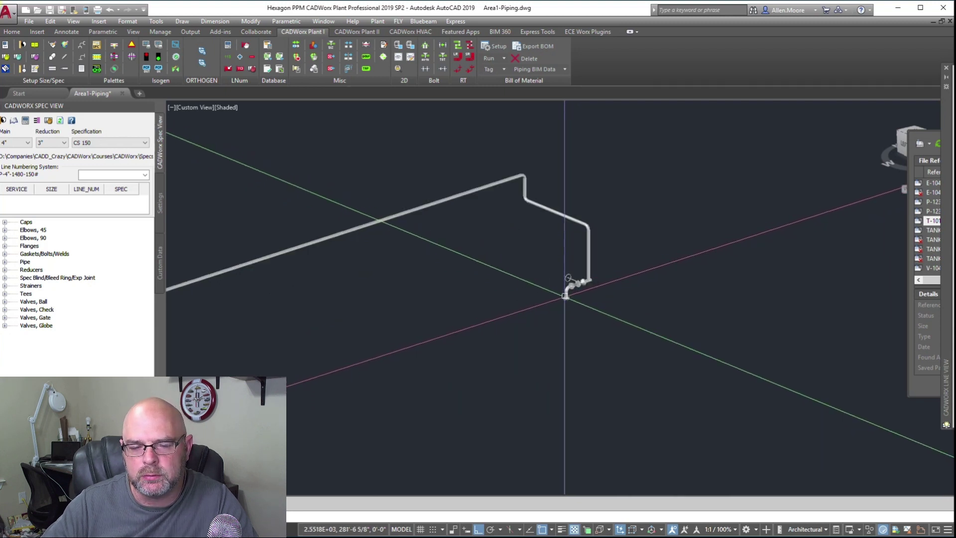
scroll(565, 296, "up", 3)
scroll(567, 302, "down", 10)
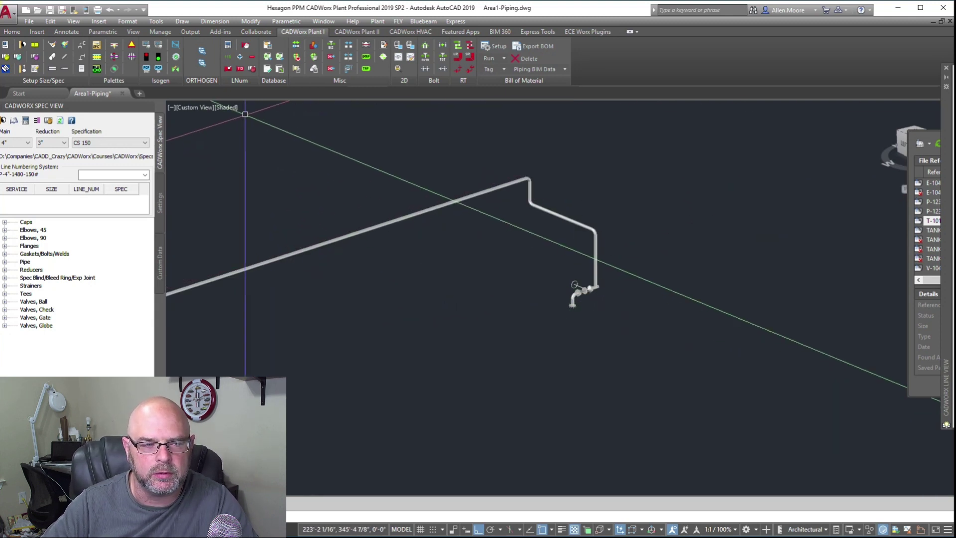
left_click(230, 109)
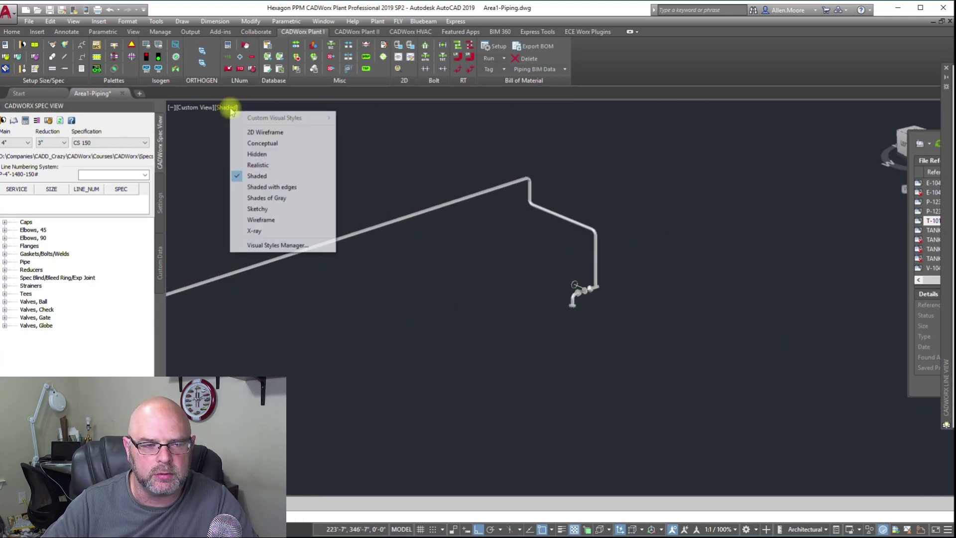
left_click(255, 135)
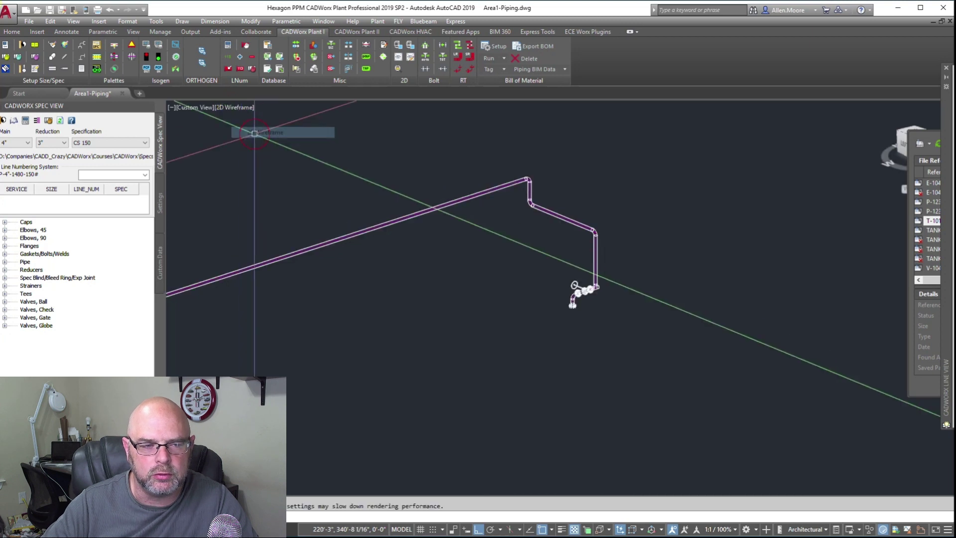
- Place an Isogen start point at the gasket's centre endpoint on the open flange below the elbow
scroll(559, 338, "up", 15)
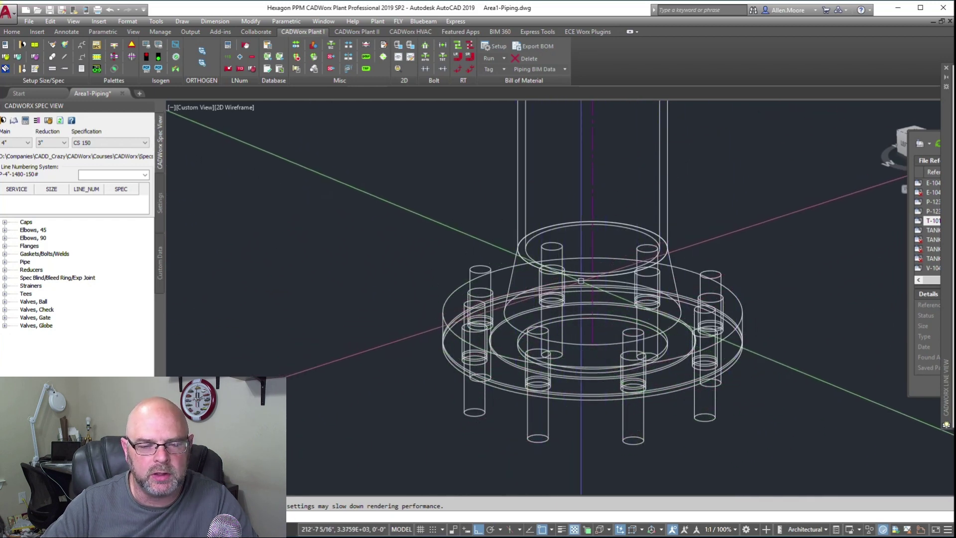
scroll(611, 280, "down", 4)
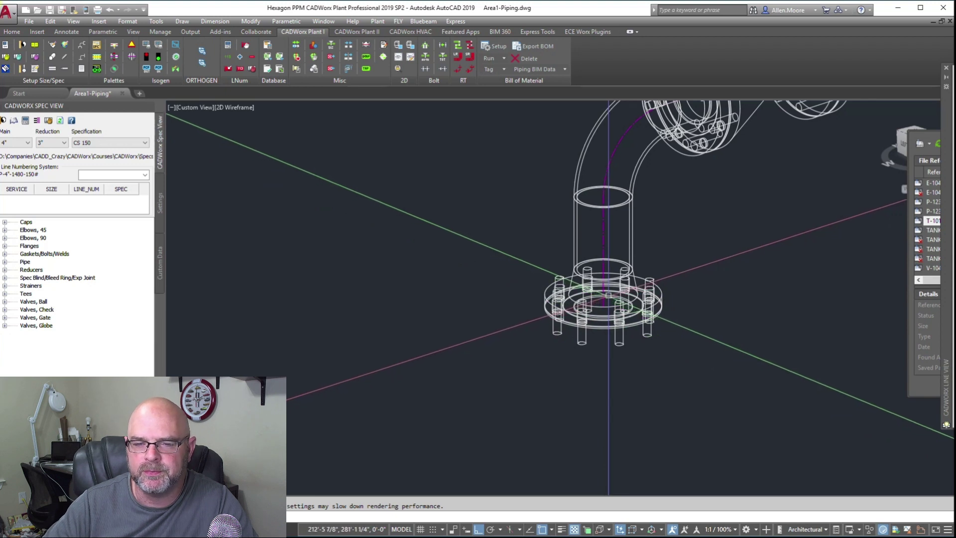
scroll(609, 298, "down", 2)
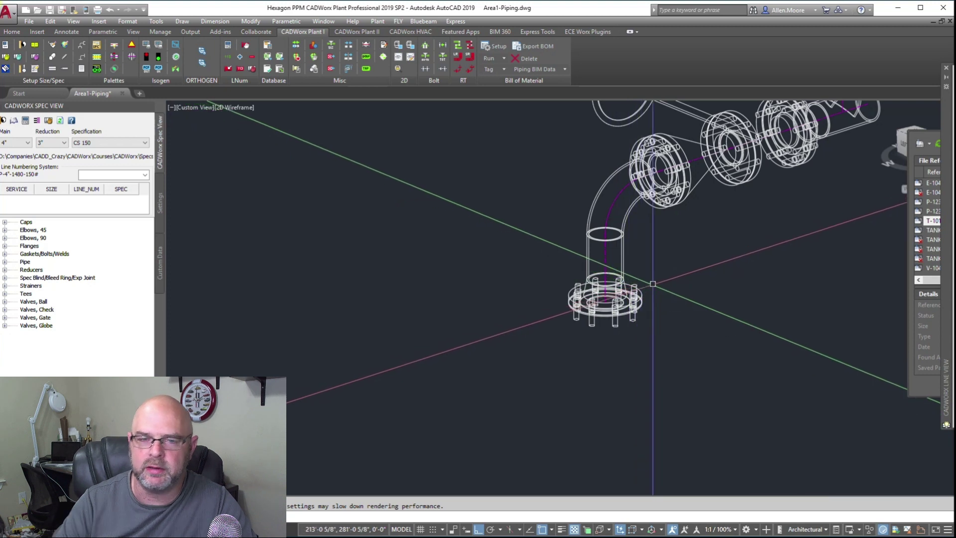
middle_click_drag(653, 284, 648, 335)
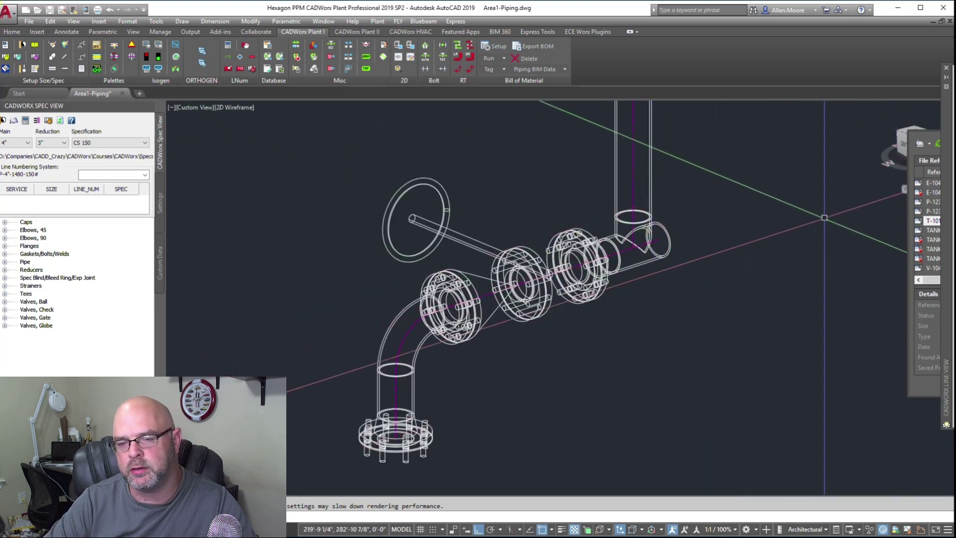
scroll(477, 350, "up", 6)
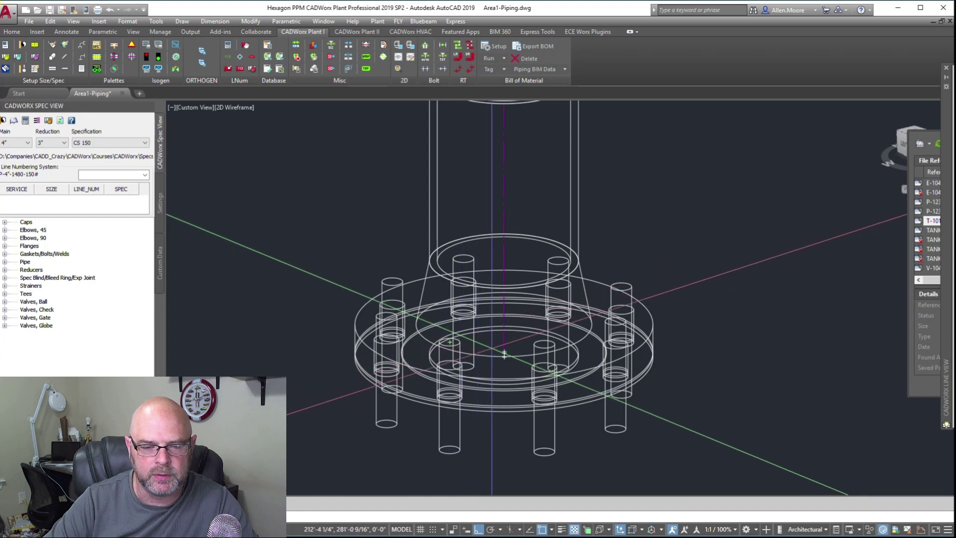
scroll(526, 352, "up", 3)
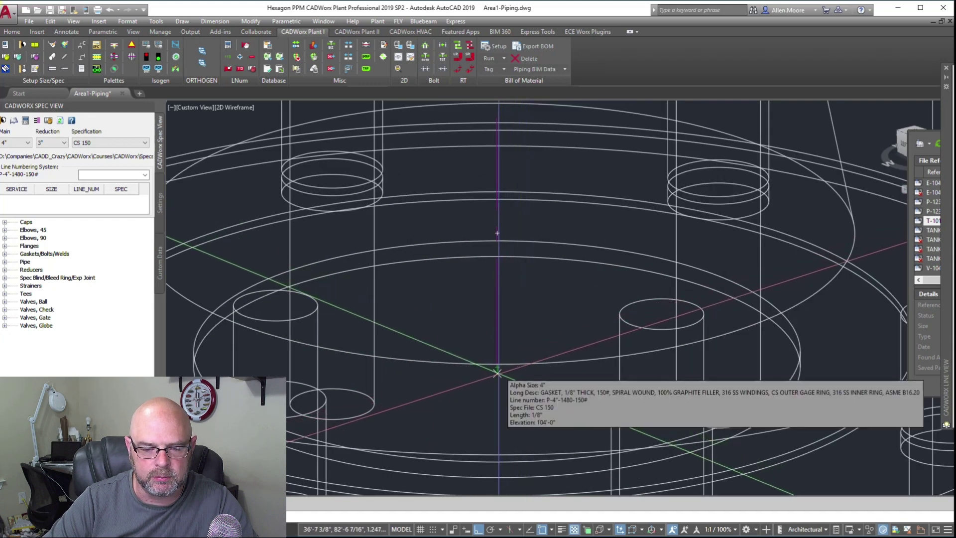
scroll(493, 358, "up", 4)
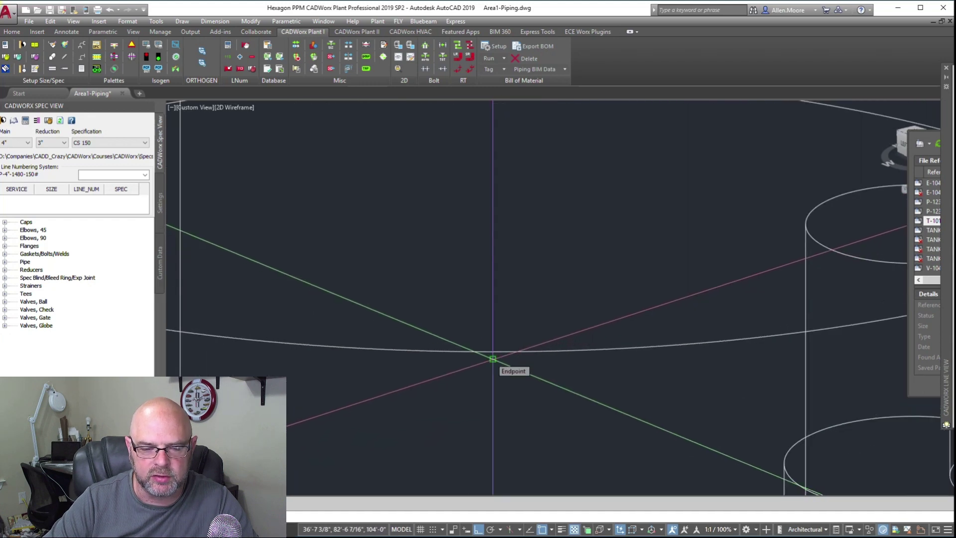
scroll(493, 358, "down", 6)
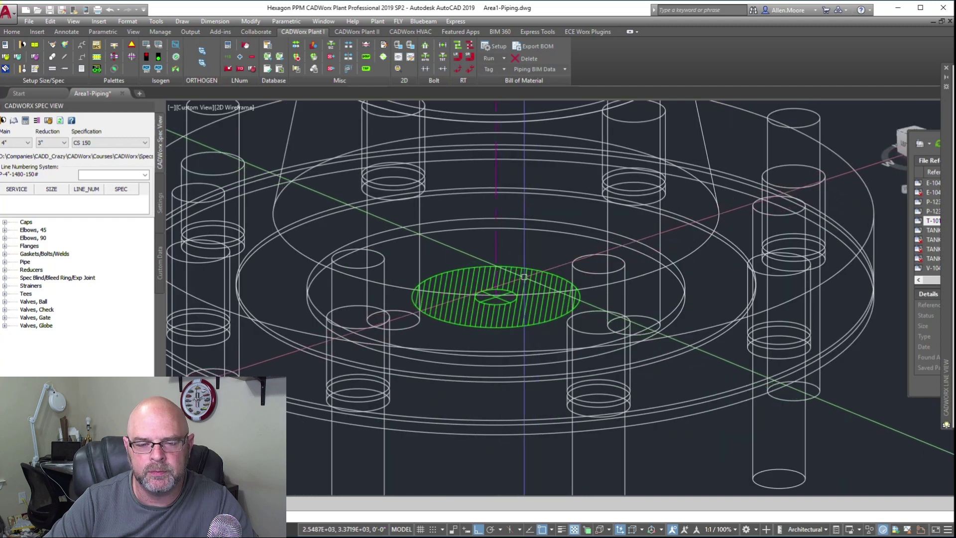
- Review the Isogen start point's component data, including its line number, and leave it without changes
mouse_move(523, 271)
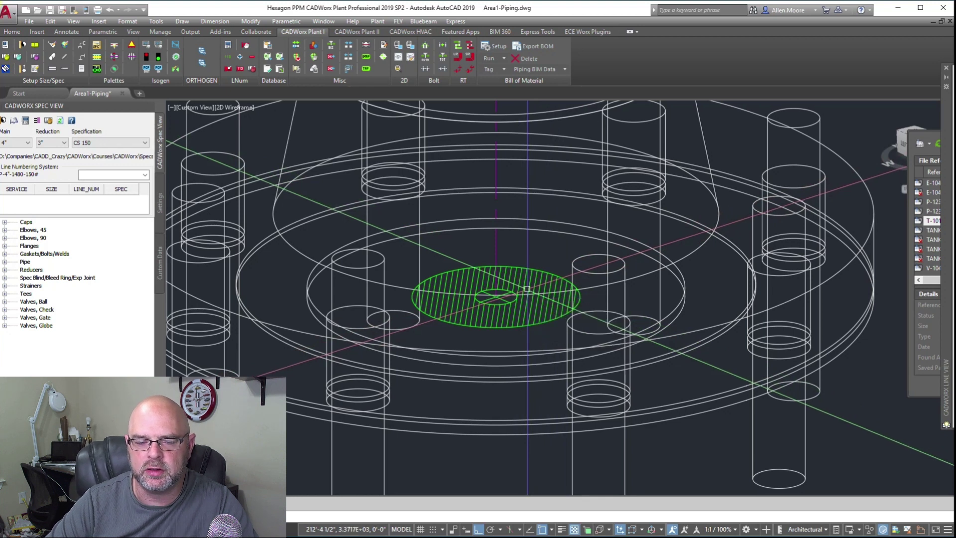
mouse_move(527, 288)
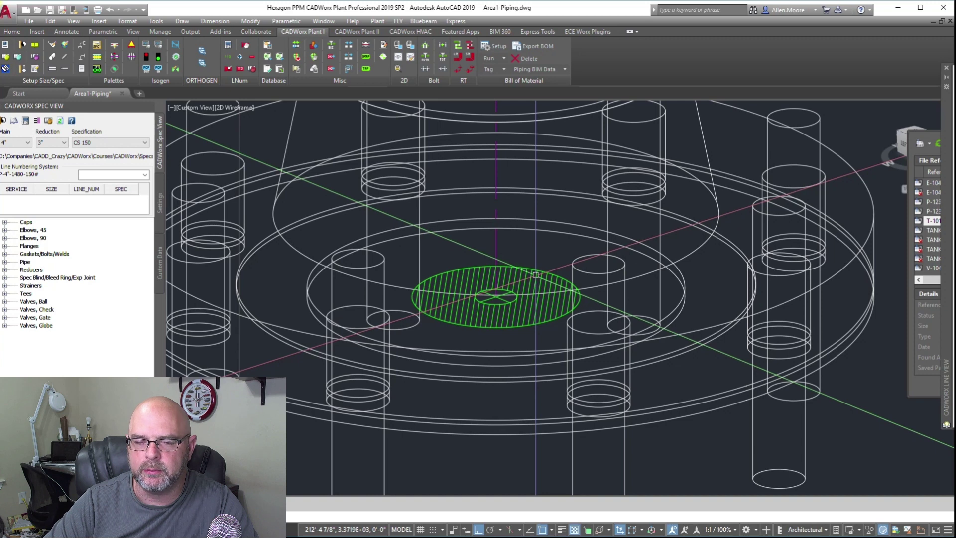
left_click(536, 275)
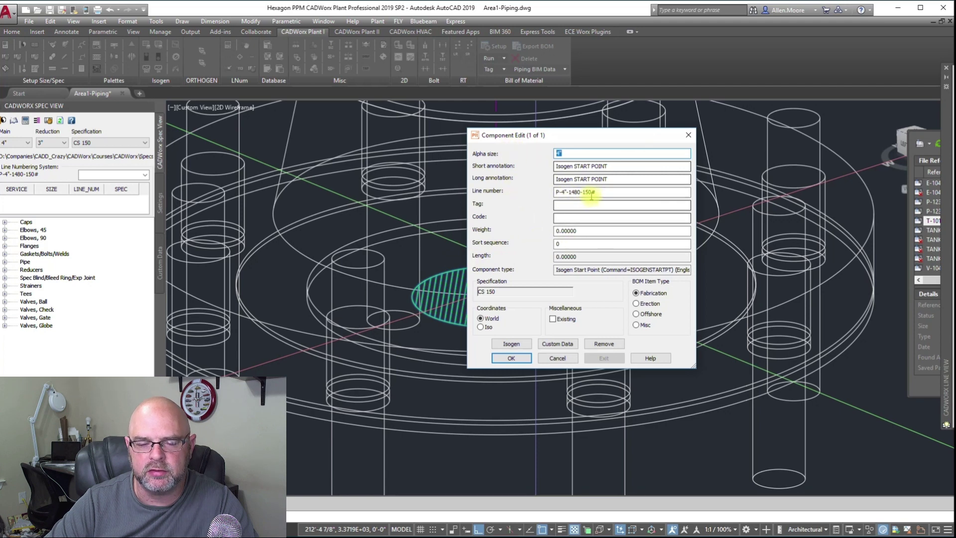
left_click(558, 358)
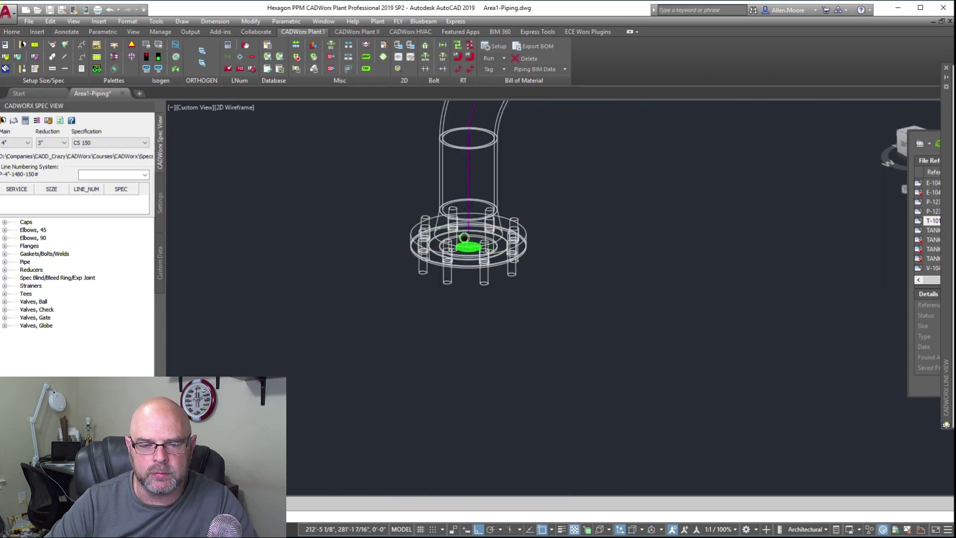
- Mark an isometric break at the gate valve flange nearest the lower elbow of the control valve station
scroll(548, 344, "down", 5)
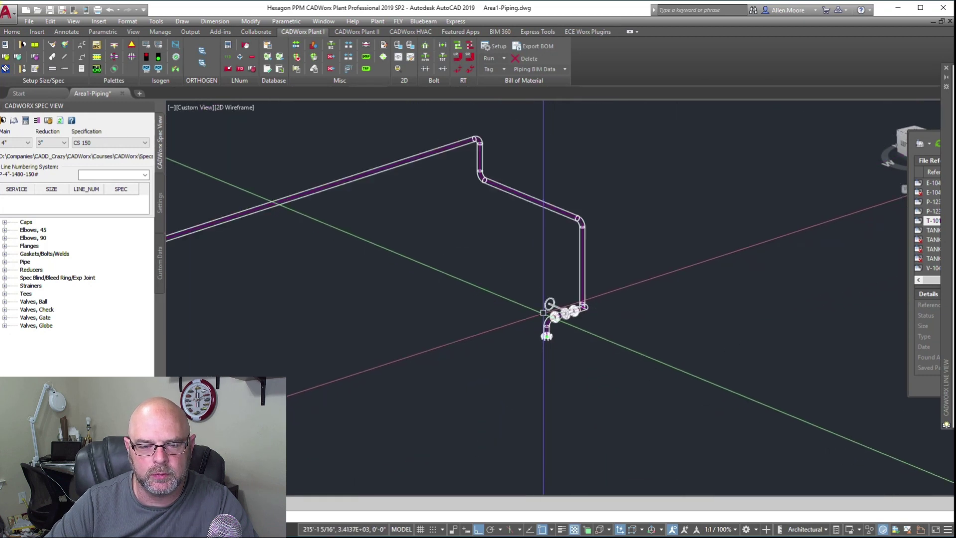
middle_click_drag(396, 344, 656, 250)
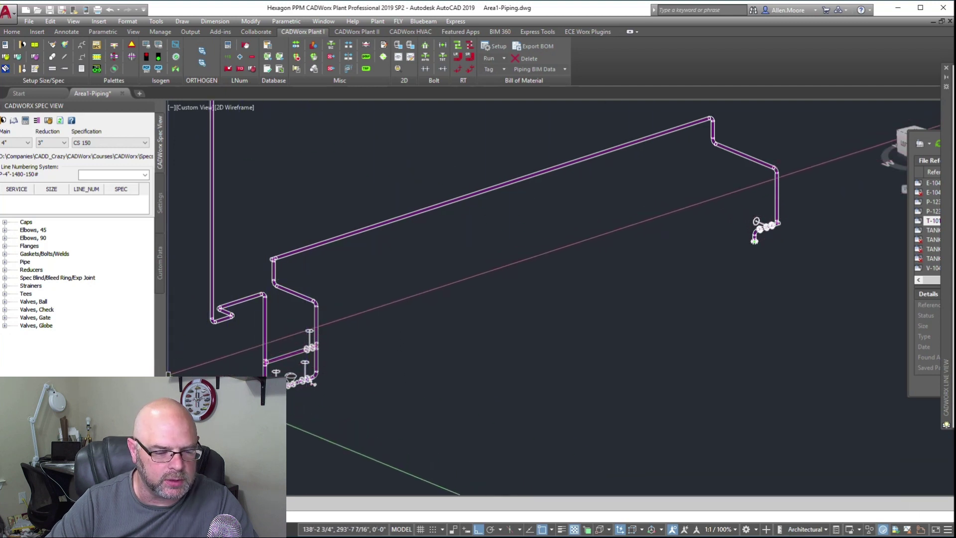
scroll(459, 320, "up", 5)
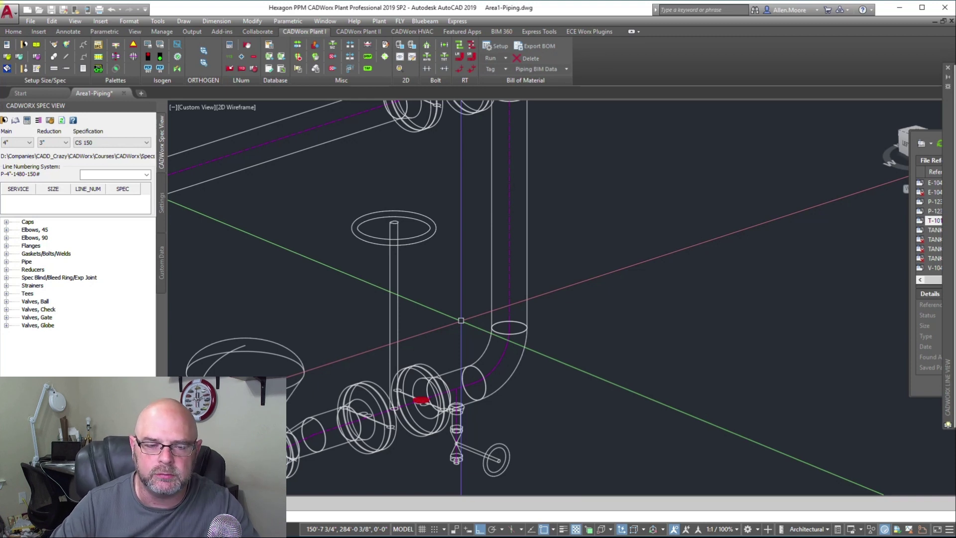
scroll(461, 320, "down", 5)
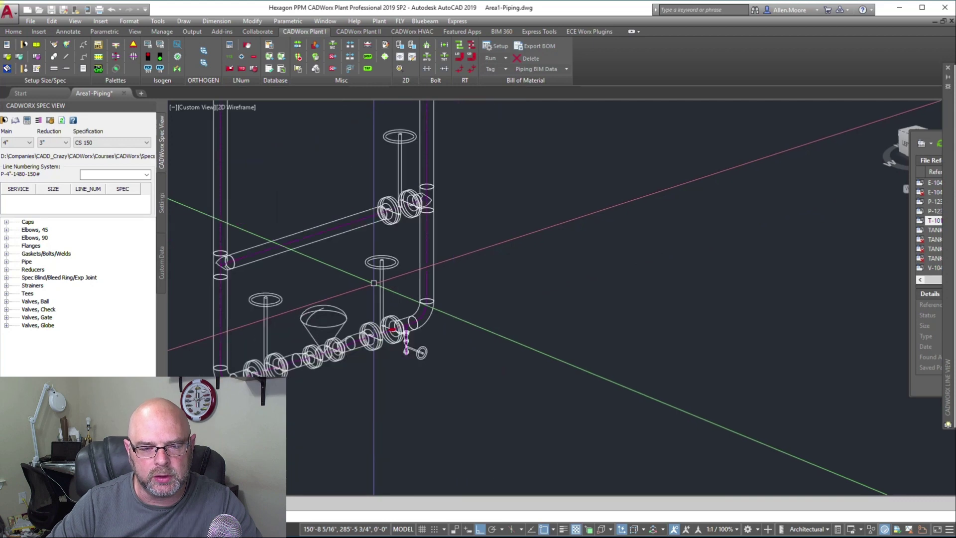
middle_click_drag(382, 282, 601, 384)
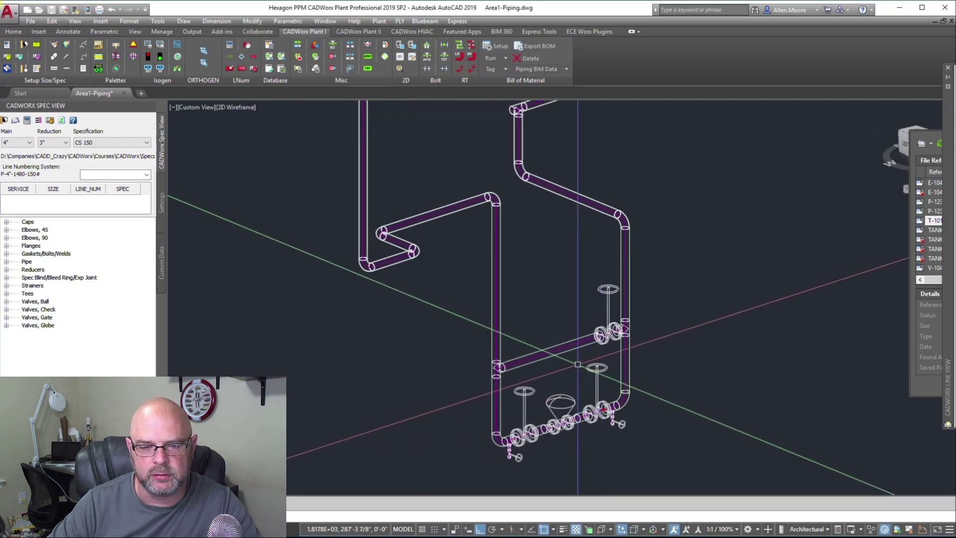
scroll(578, 364, "down", 5)
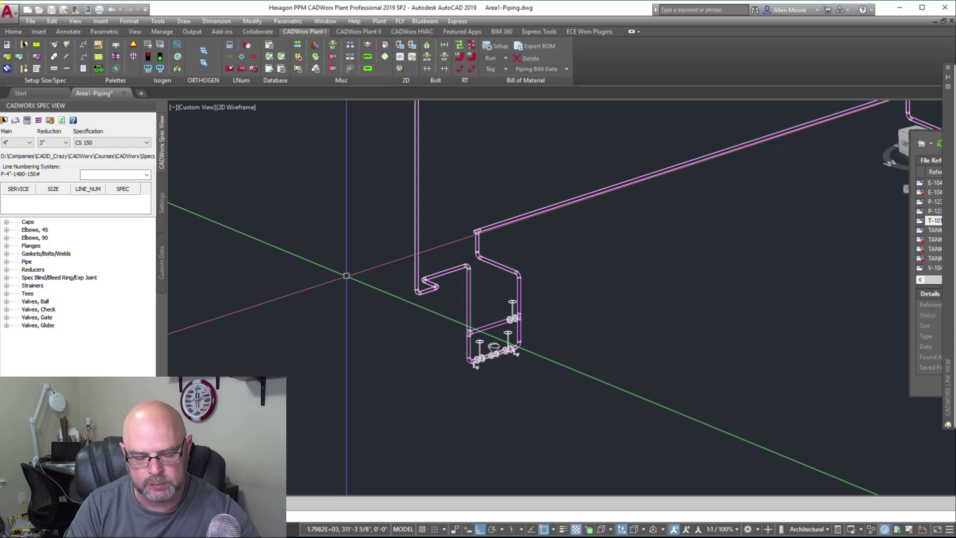
- Generate the isometric for line P-4"-1480-150# and answer No to the files prompt
key("Return")
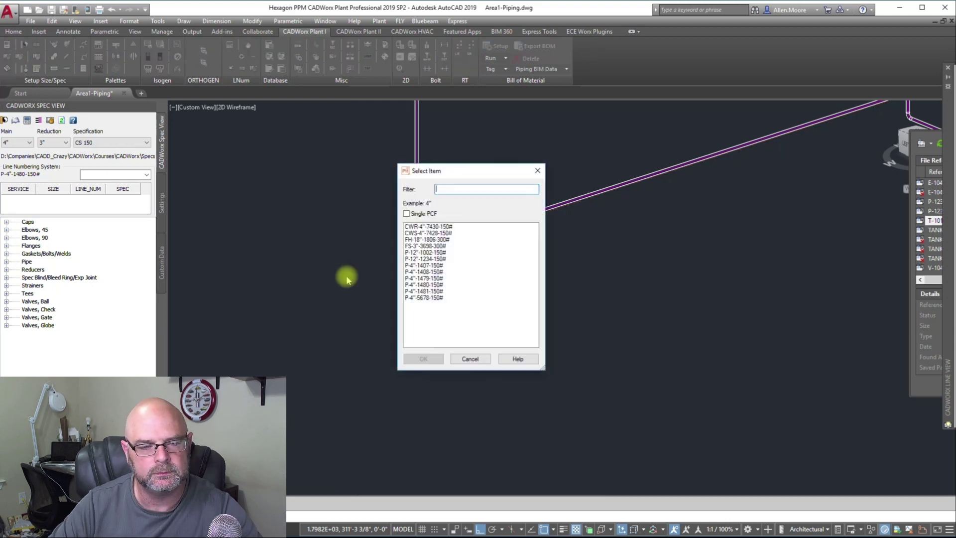
left_click(423, 284)
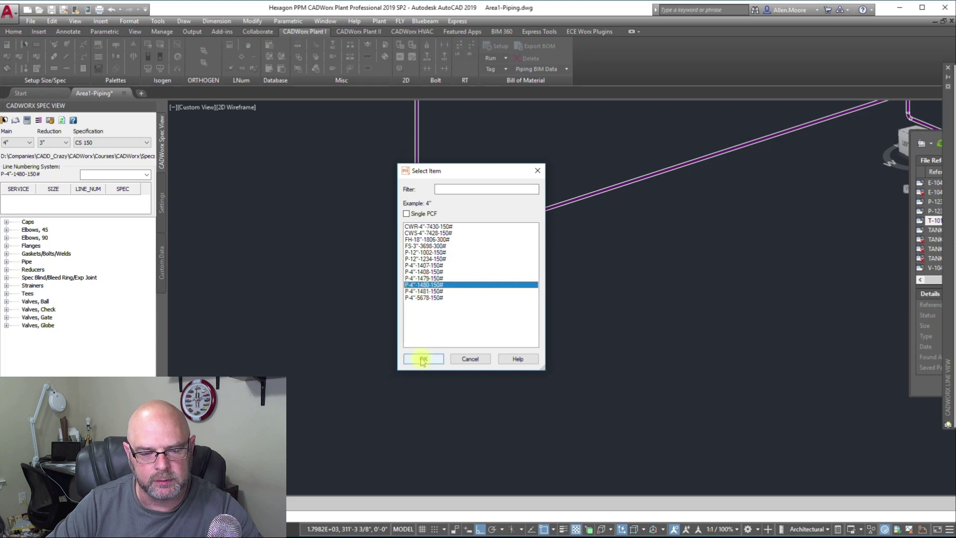
left_click(423, 360)
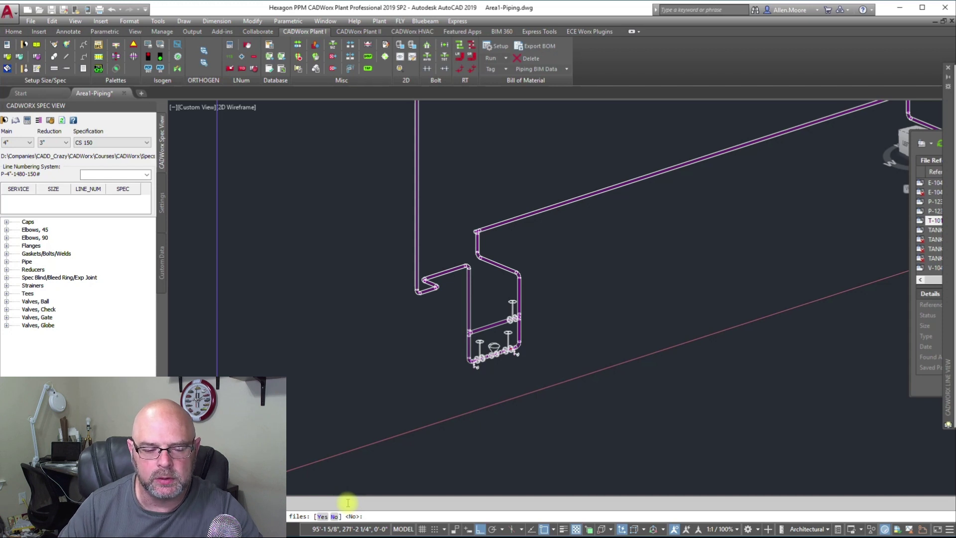
key("Return")
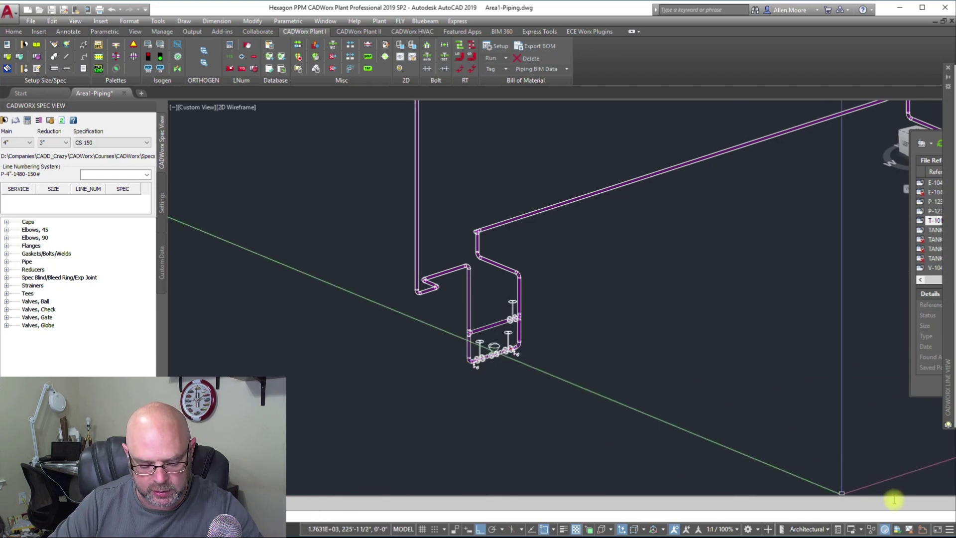
- Switch to AutoCAD 2021 and compare the P-4_-1480-150#OneSheet isometric with sheets P-4_-1480-150# and P-4_-1480-150#A
key("alt+Tab")
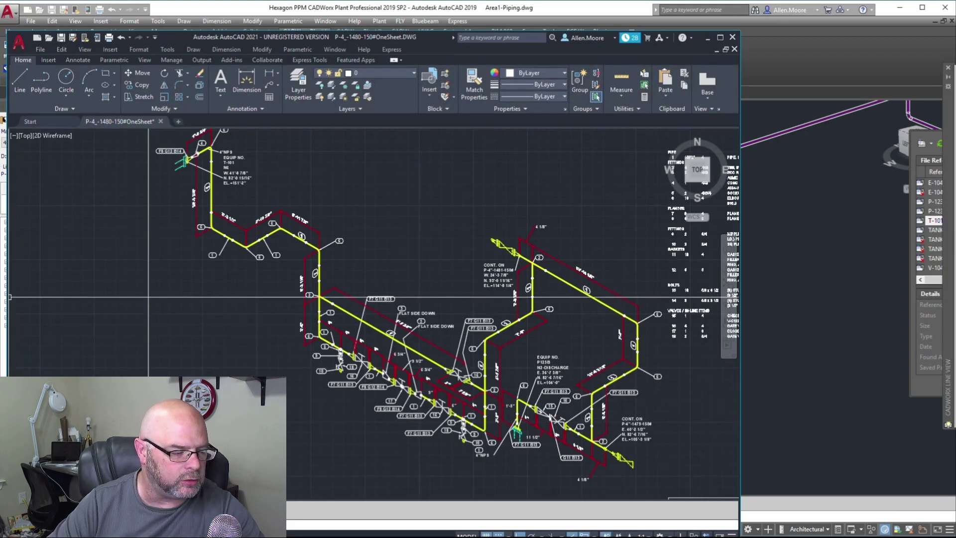
key("alt+Tab")
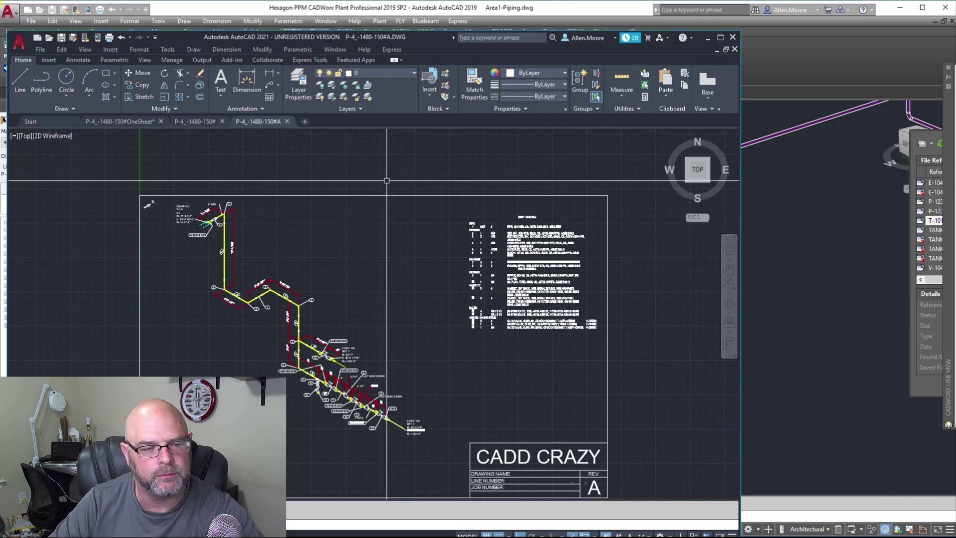
left_click(205, 122)
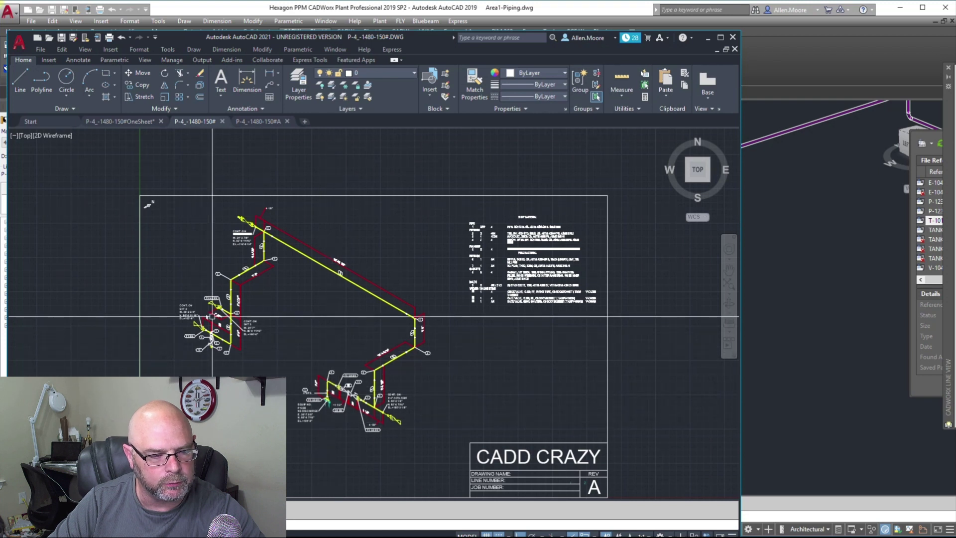
left_click(259, 121)
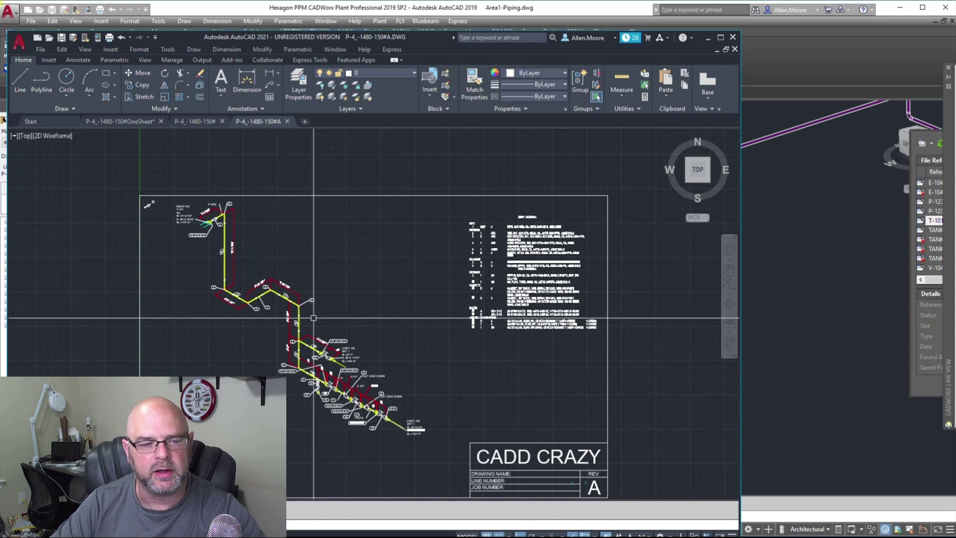
- Examine the continuation callouts at the cut pipe ends on sheet P-4_-1480-150#A
scroll(336, 395, "up", 2)
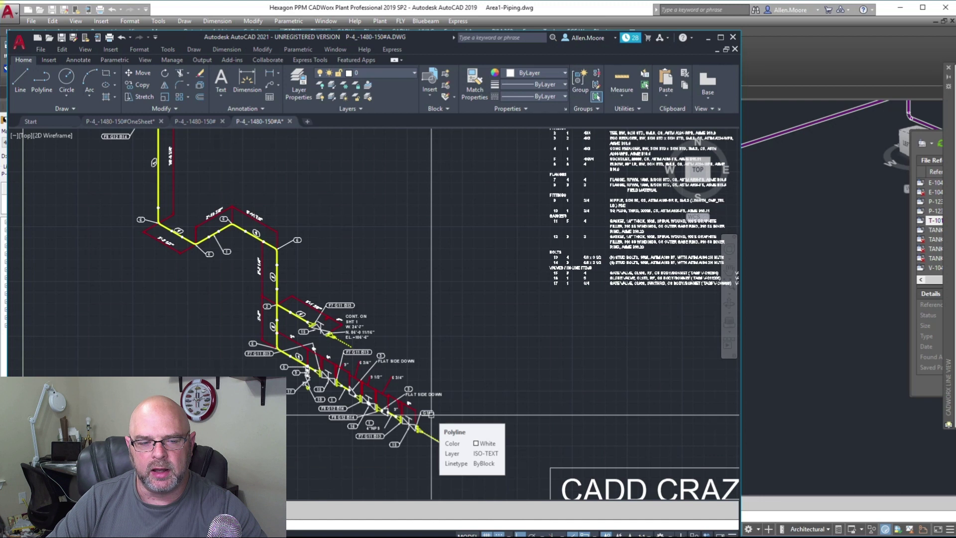
key("Return")
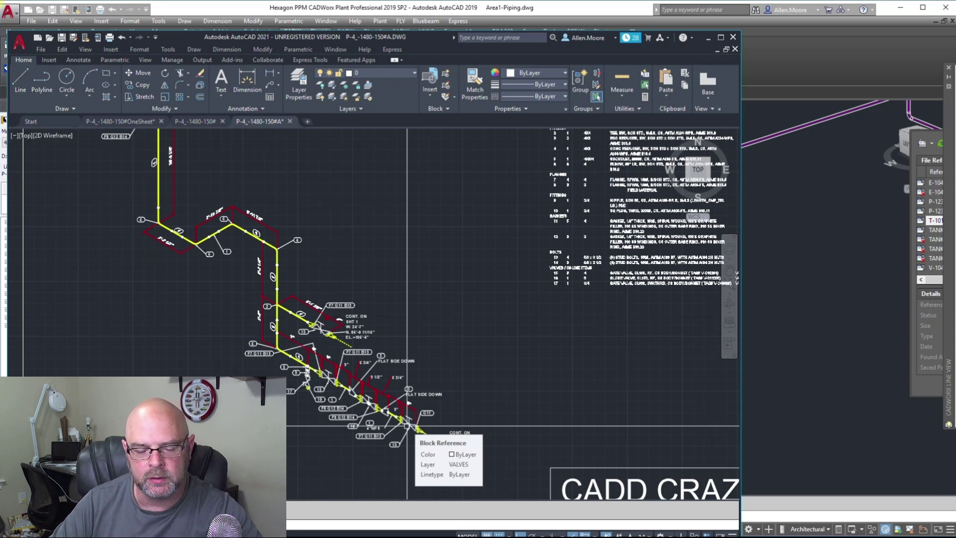
scroll(389, 331, "down", 2)
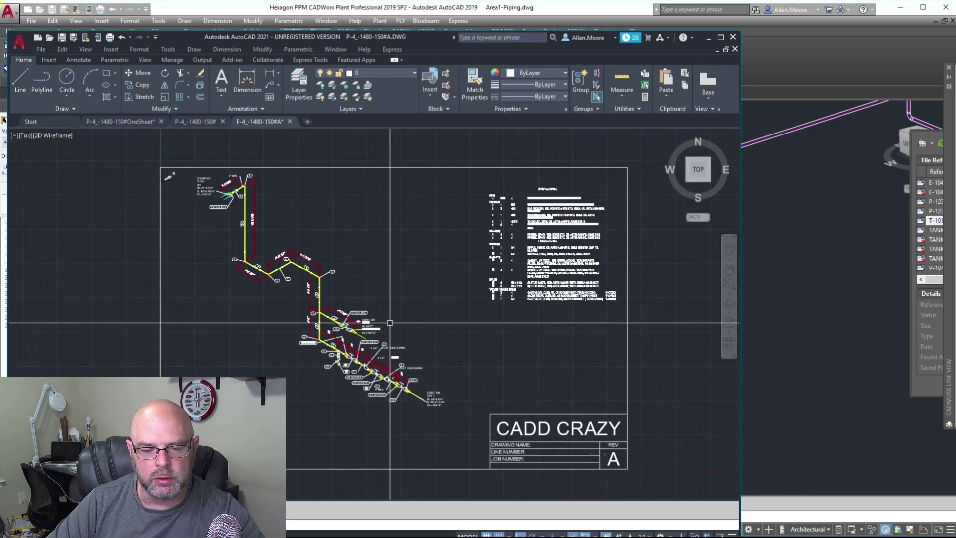
mouse_move(395, 335)
middle_mouse_down()
mouse_move(411, 335)
mouse_move(446, 361)
middle_mouse_up()
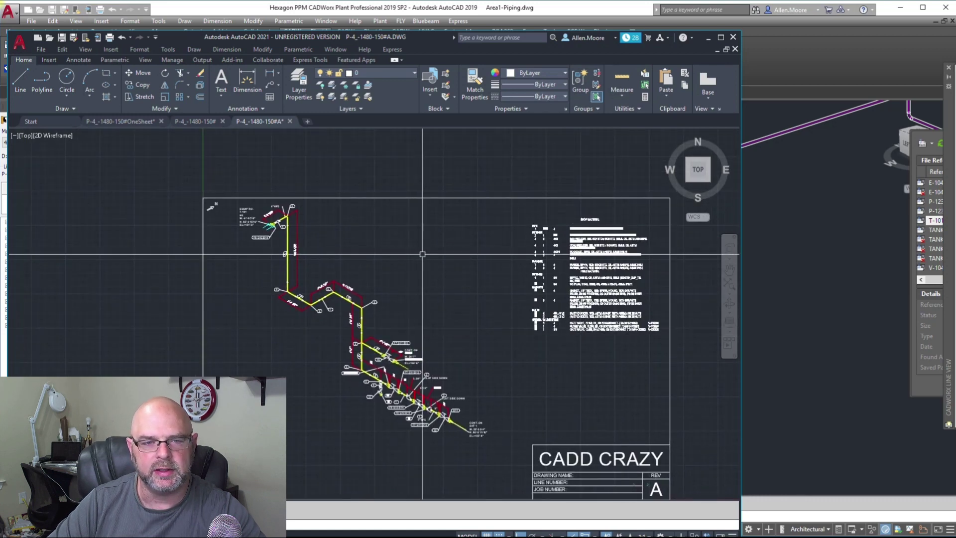
- Compare the drawing names of the split sheets P-4_-1480-150# and P-4_-1480-150#A, finishing on the latter
mouse_move(282, 121)
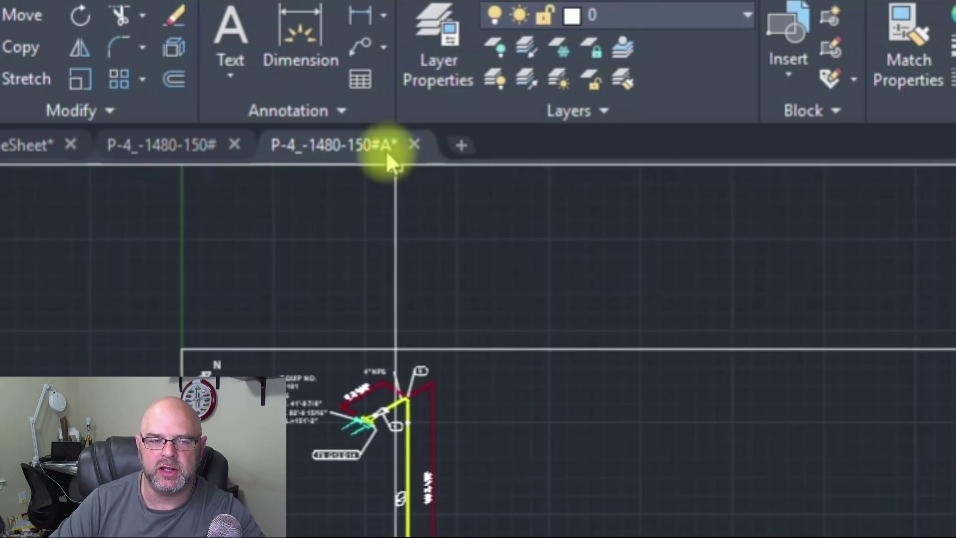
mouse_move(387, 150)
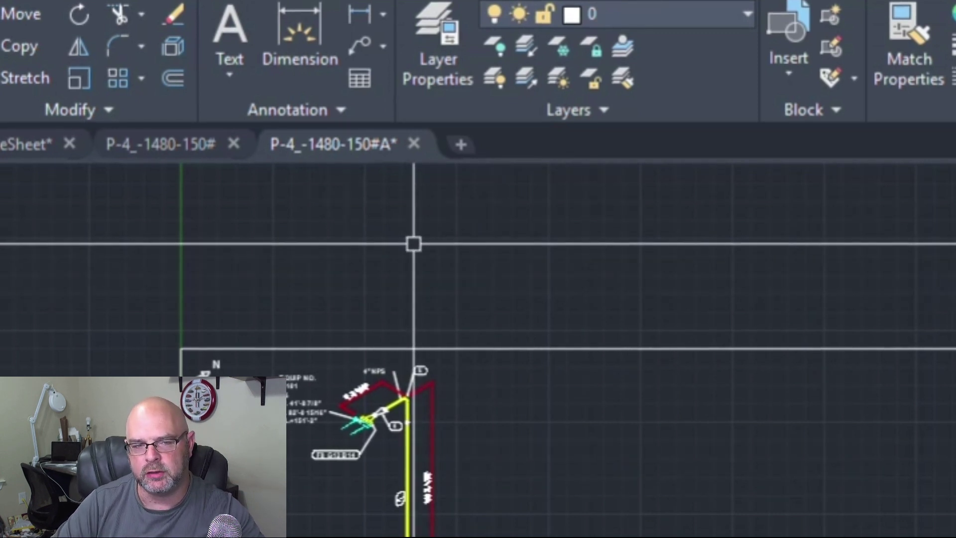
left_click(194, 147)
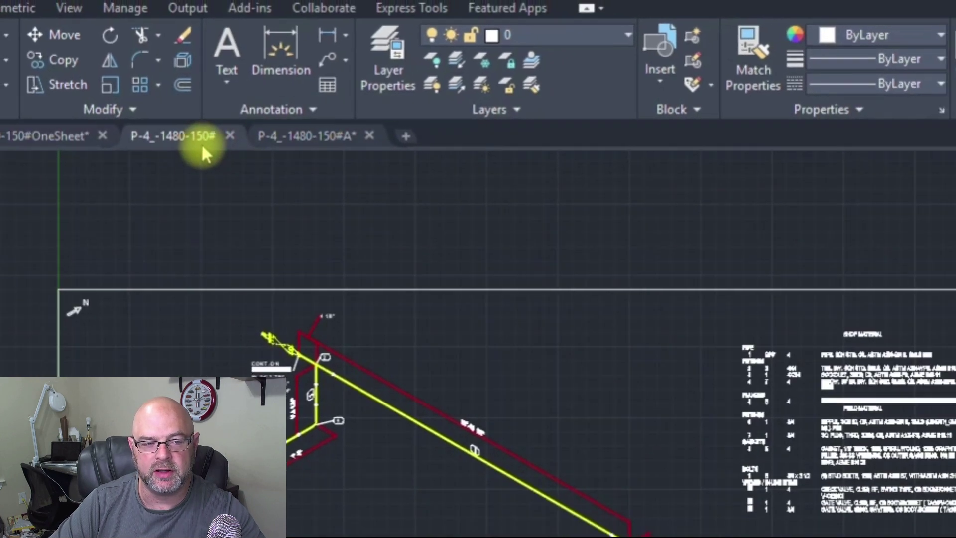
left_click(304, 136)
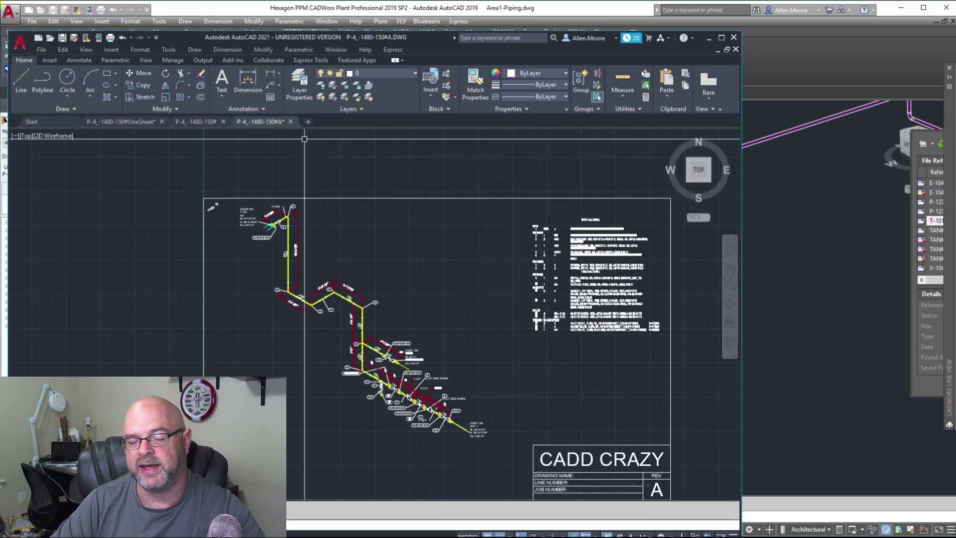